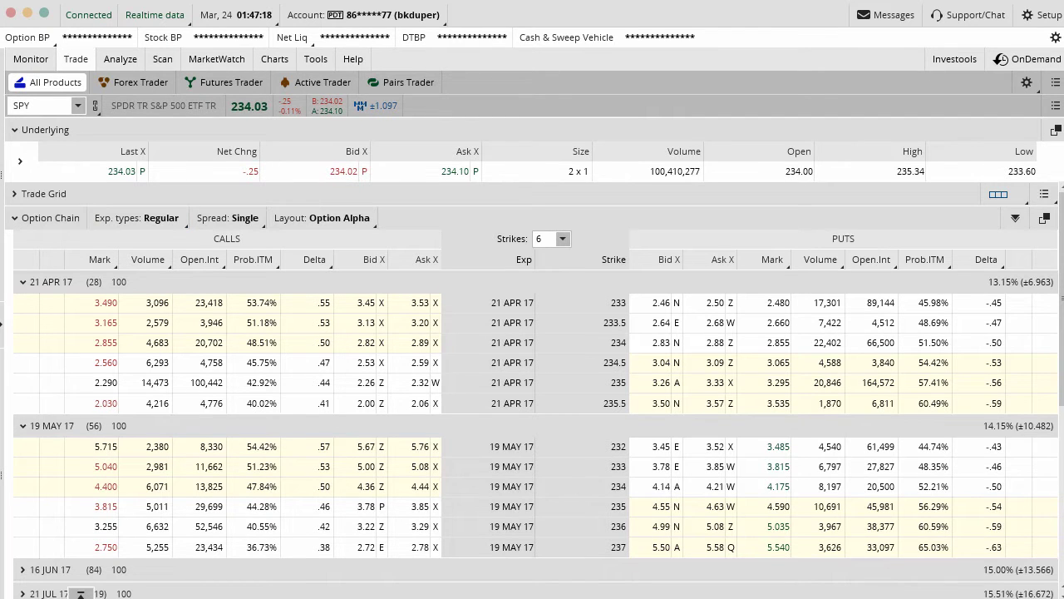
# On the Trade tab, collapse the Underlying quote section so more of the SPY option chain fits.
pyautogui.click(91, 58)
pyautogui.click(17, 130)
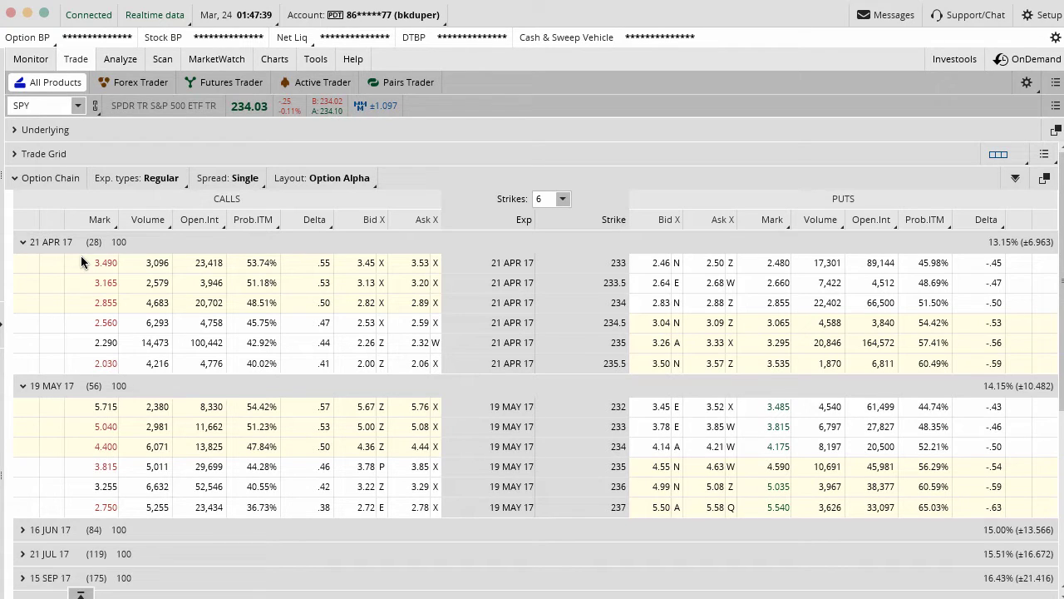
pyautogui.moveTo(31, 250); pyautogui.dragTo(80, 256)
pyautogui.moveTo(31, 393); pyautogui.dragTo(72, 394)
pyautogui.moveTo(31, 564); pyautogui.dragTo(73, 566)
pyautogui.moveTo(86, 226); pyautogui.dragTo(90, 217)
pyautogui.moveTo(78, 377); pyautogui.dragTo(94, 351)
pyautogui.press('Escape')
pyautogui.moveTo(604, 352); pyautogui.dragTo(627, 354)
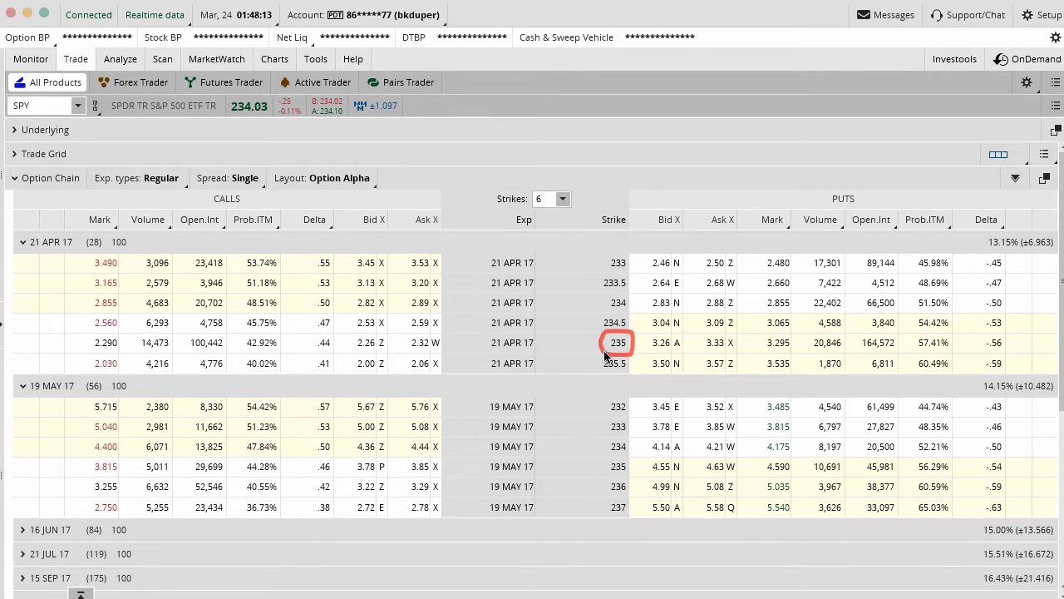
pyautogui.moveTo(608, 477); pyautogui.dragTo(629, 457)
pyautogui.moveTo(618, 371); pyautogui.dragTo(634, 371)
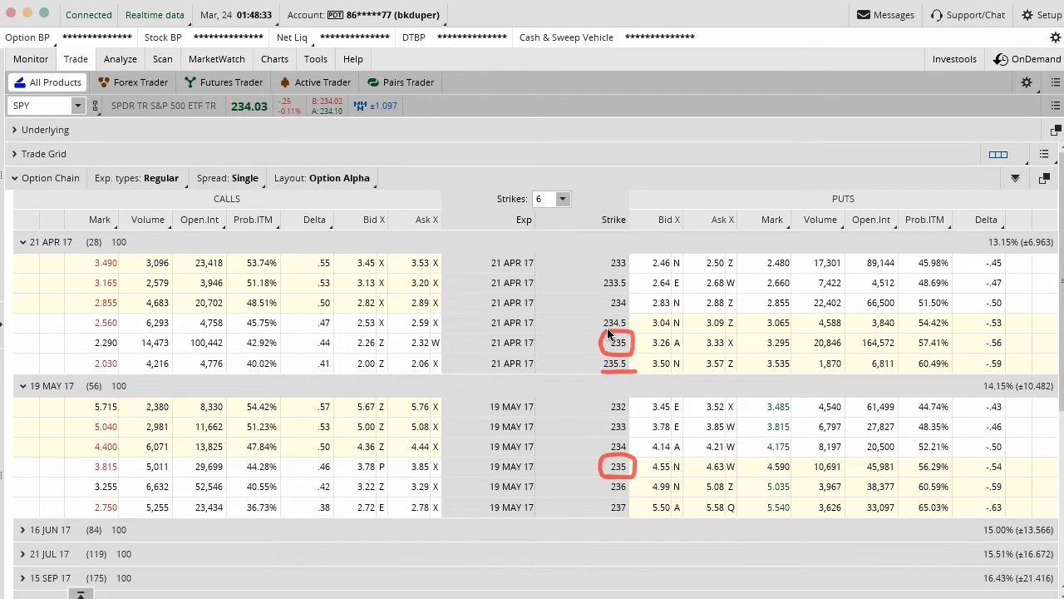
pyautogui.moveTo(604, 327); pyautogui.dragTo(648, 331)
pyautogui.moveTo(638, 426); pyautogui.dragTo(650, 430)
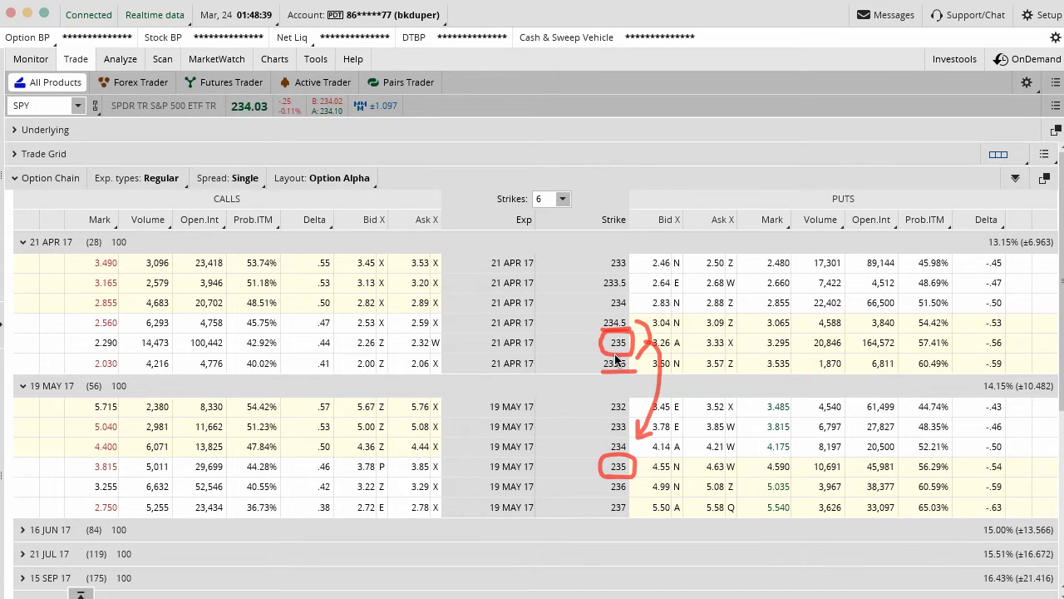
pyautogui.press('Escape')
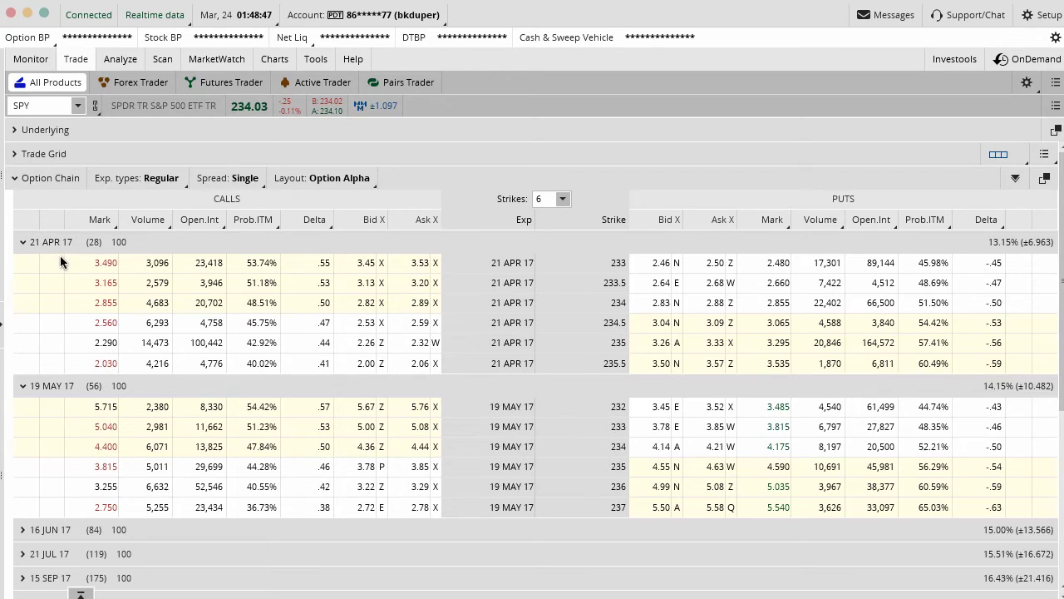
pyautogui.moveTo(34, 250); pyautogui.dragTo(73, 251)
pyautogui.moveTo(141, 243); pyautogui.dragTo(133, 246)
pyautogui.moveTo(191, 223); pyautogui.dragTo(204, 237)
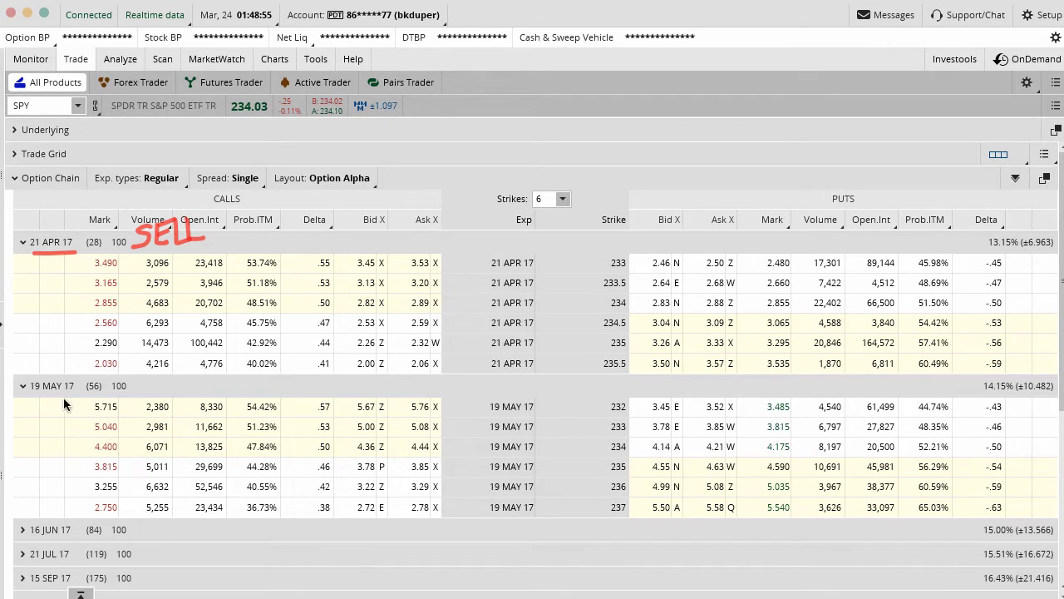
pyautogui.moveTo(55, 398); pyautogui.dragTo(79, 397)
pyautogui.moveTo(143, 390)
pyautogui.mouseDown()
pyautogui.moveTo(158, 385)
pyautogui.moveTo(146, 397)
pyautogui.mouseUp()
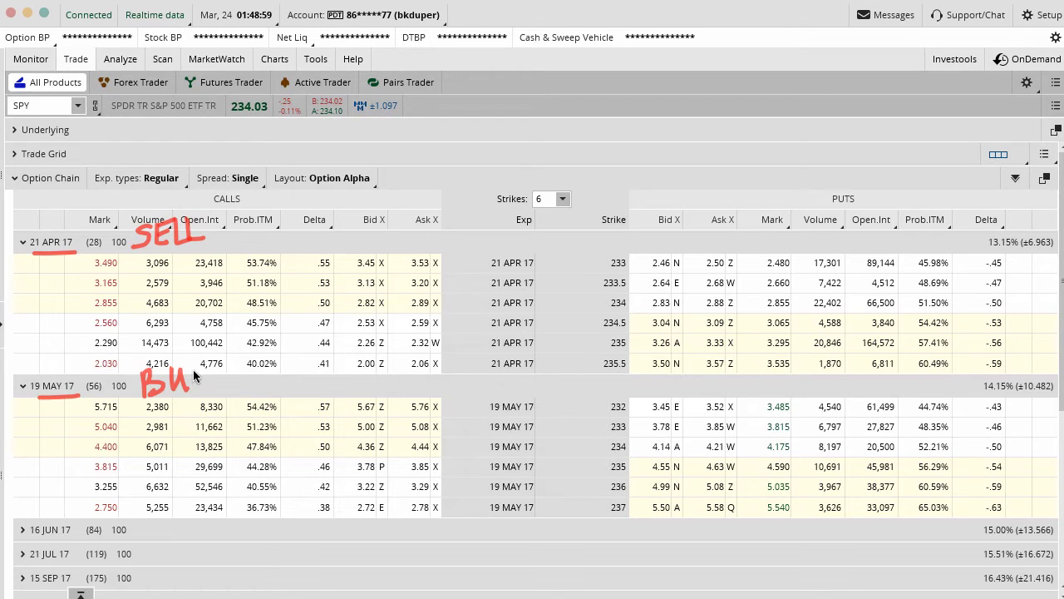
pyautogui.moveTo(204, 364); pyautogui.dragTo(200, 395)
pyautogui.moveTo(605, 477); pyautogui.dragTo(638, 477)
pyautogui.moveTo(633, 351); pyautogui.dragTo(604, 351)
# Start a BUY Calendar order on the SPY 21 APR 17 235 call.
pyautogui.press('Escape')
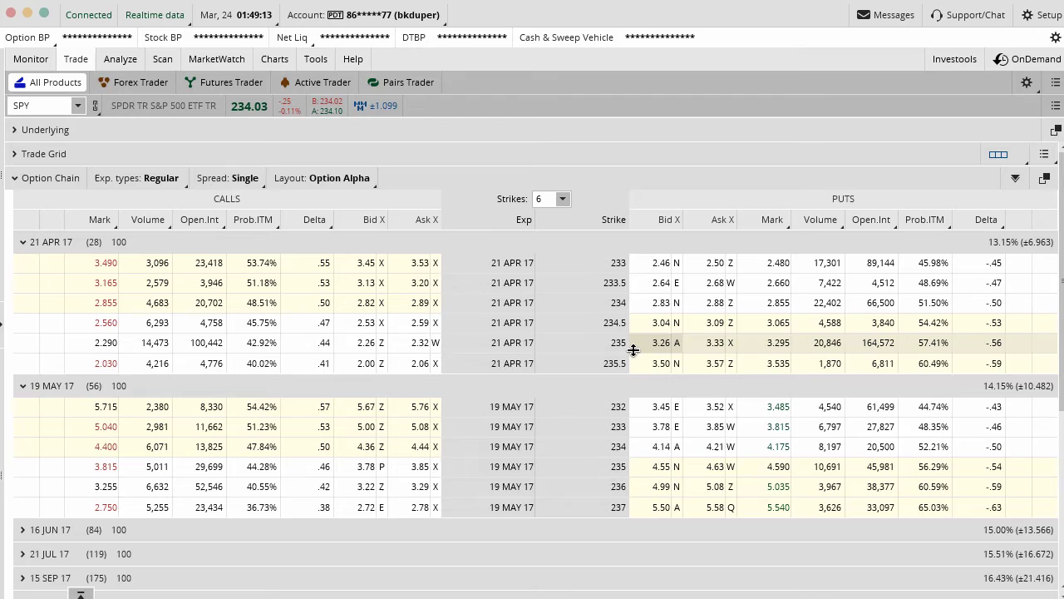
pyautogui.rightClick(420, 348)
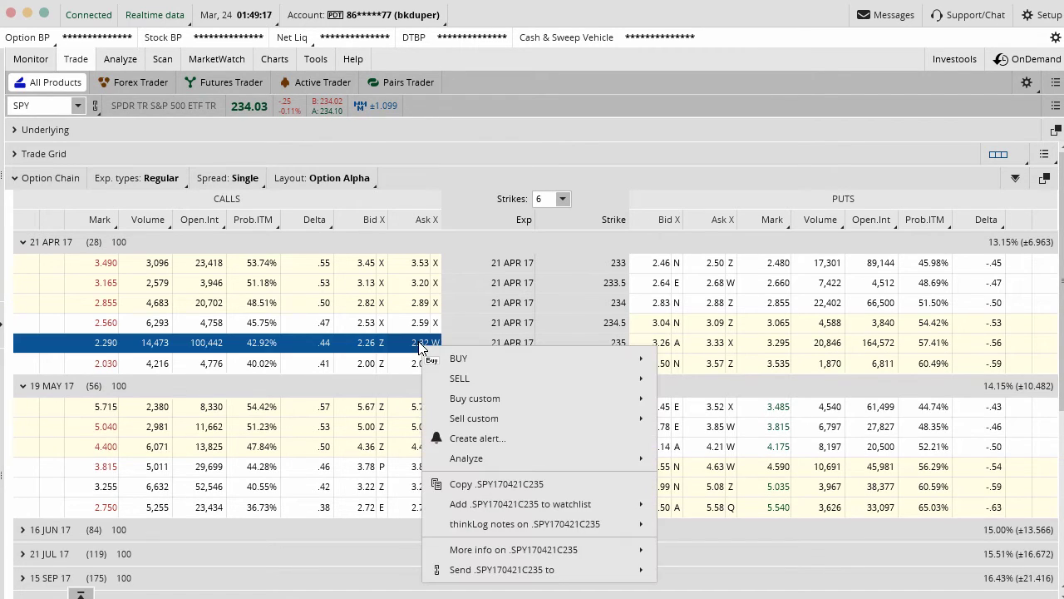
pyautogui.moveTo(467, 357)
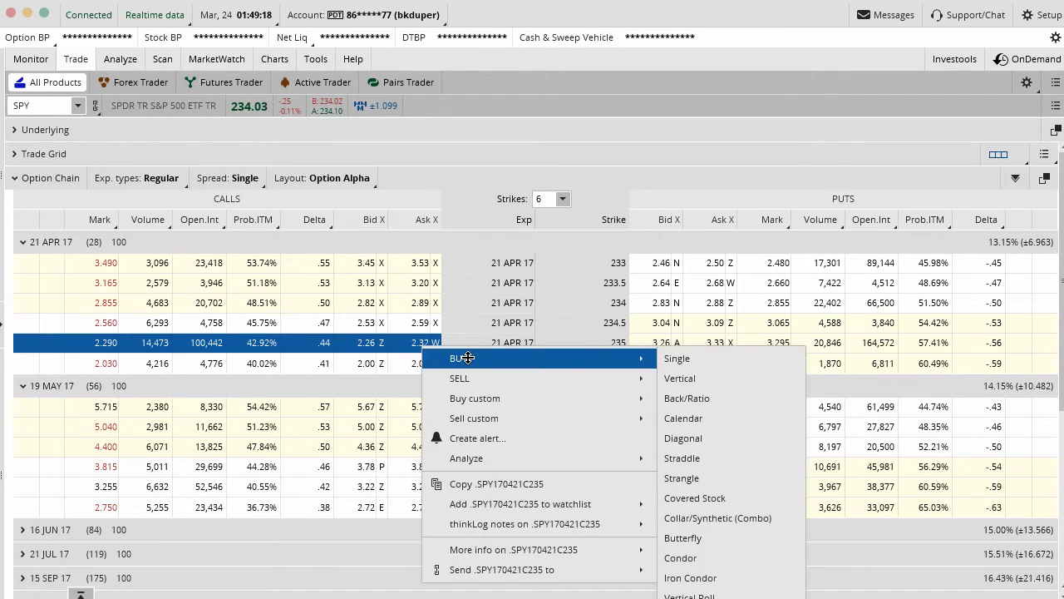
pyautogui.click(689, 417)
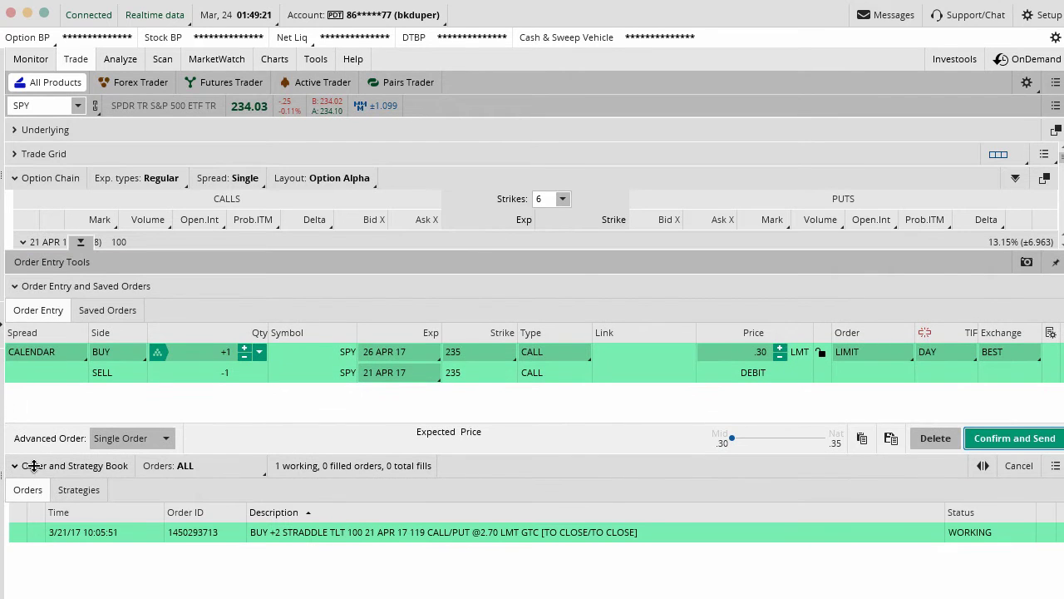
# Collapse the Order and Strategy Book and rearrange the panels around the order ticket.
pyautogui.click(14, 466)
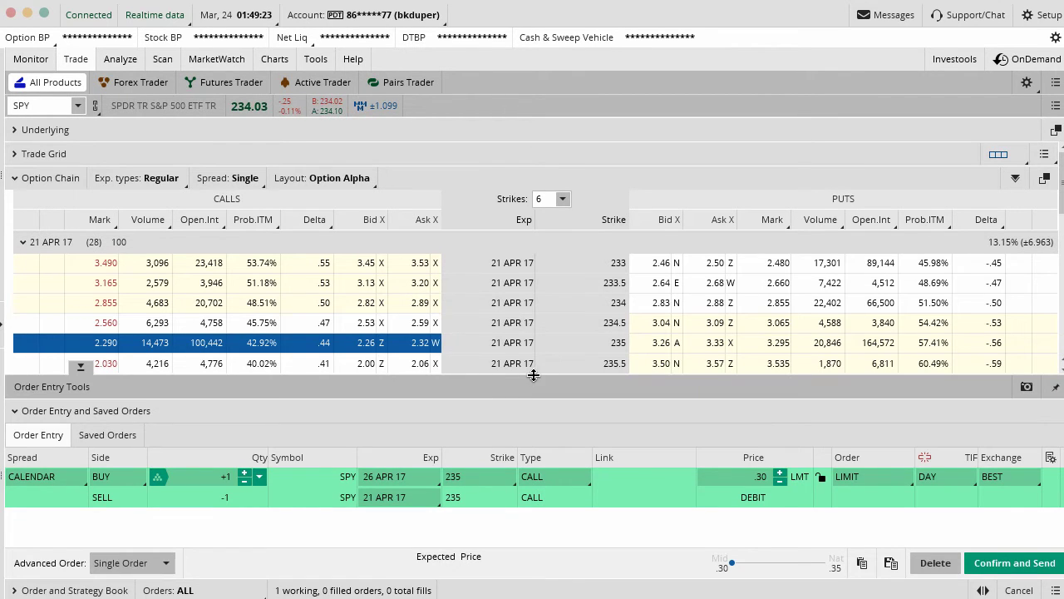
pyautogui.scroll(-1, 537, 284)
pyautogui.scroll(-3, 537, 285)
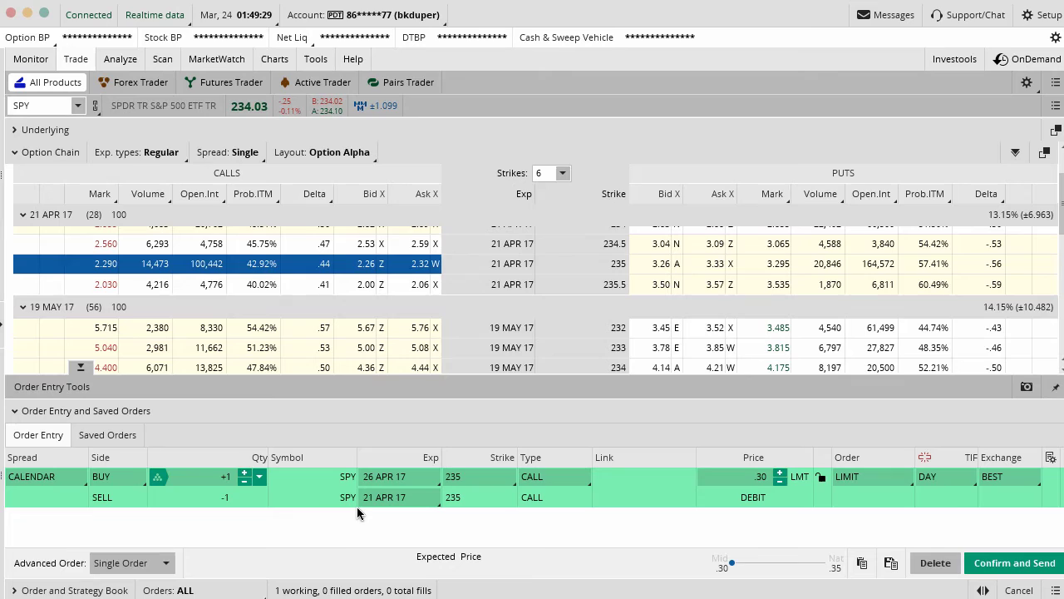
pyautogui.moveTo(358, 508)
pyautogui.mouseDown()
pyautogui.moveTo(428, 508)
pyautogui.moveTo(429, 488)
pyautogui.moveTo(379, 486)
pyautogui.moveTo(351, 504)
pyautogui.moveTo(196, 407)
pyautogui.moveTo(68, 226)
pyautogui.moveTo(80, 227)
pyautogui.mouseUp()
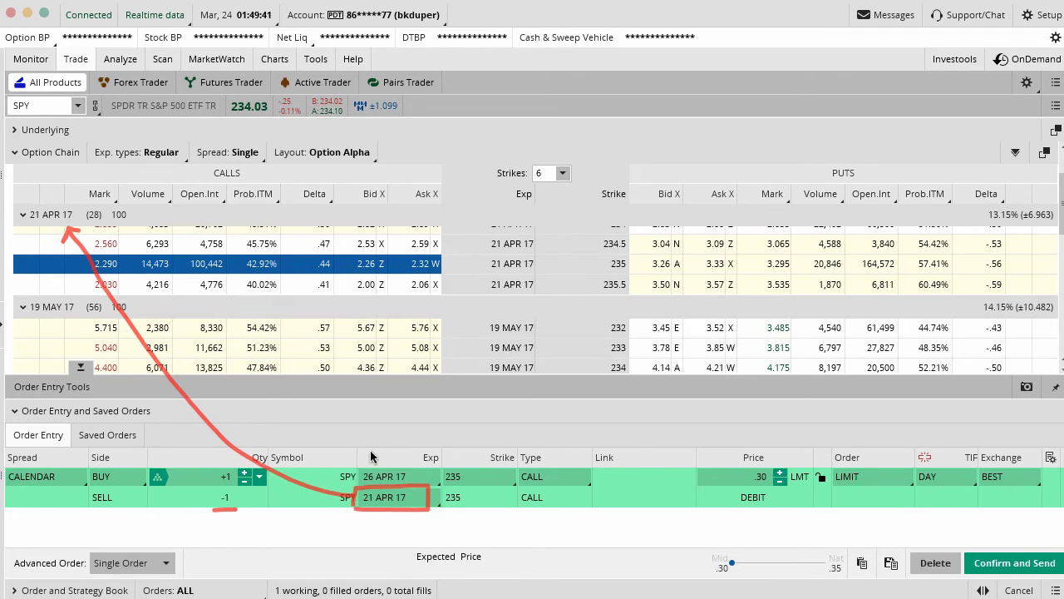
pyautogui.moveTo(343, 466); pyautogui.dragTo(348, 449)
# Change the bought leg's expiration to 19 MAY 17, repricing the 235 call calendar at a 1.53 debit.
pyautogui.press('Escape')
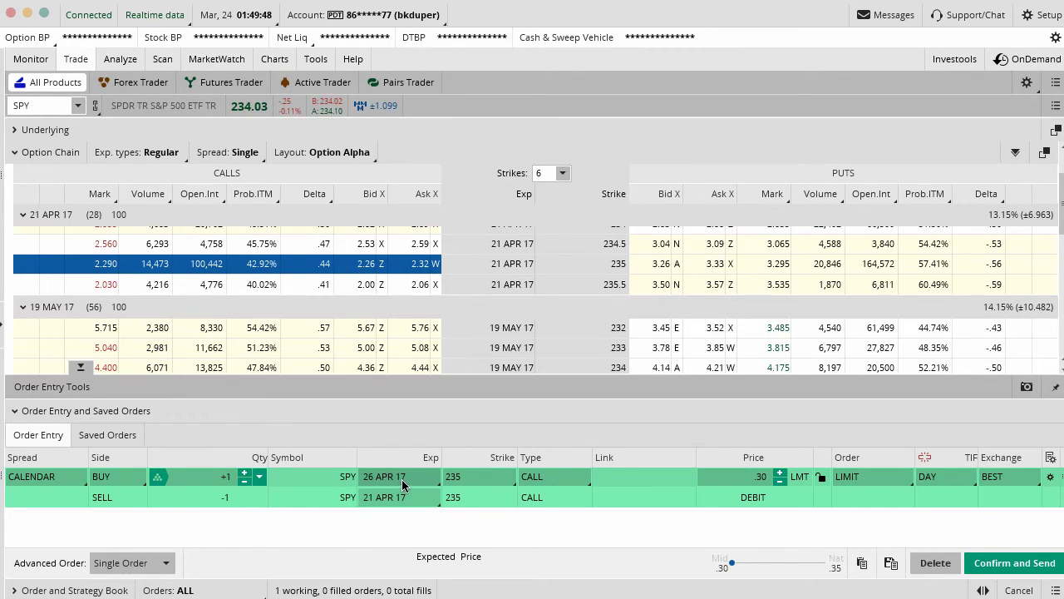
pyautogui.click(402, 481)
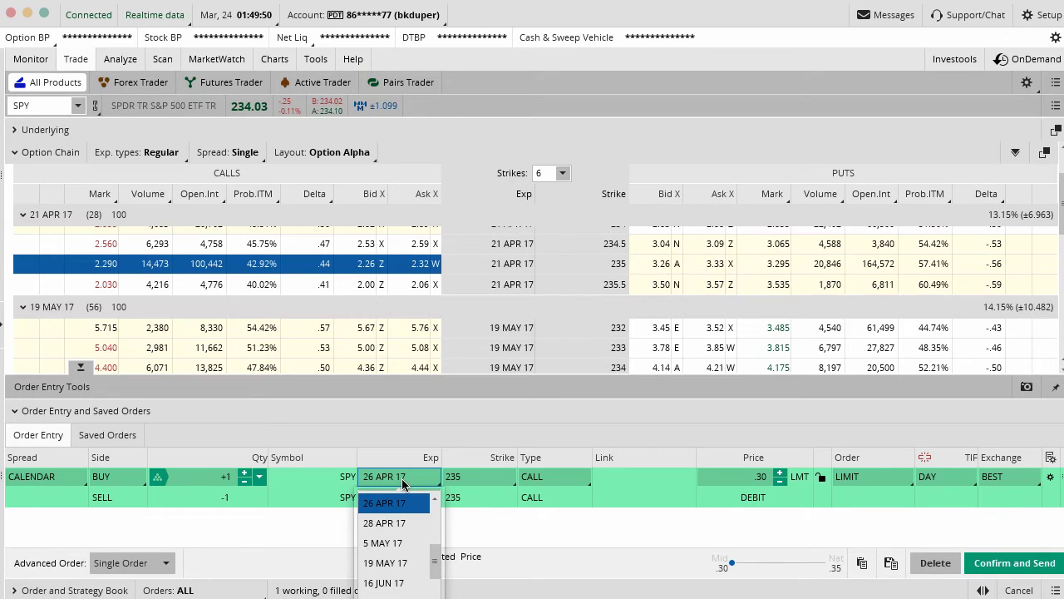
pyautogui.click(413, 564)
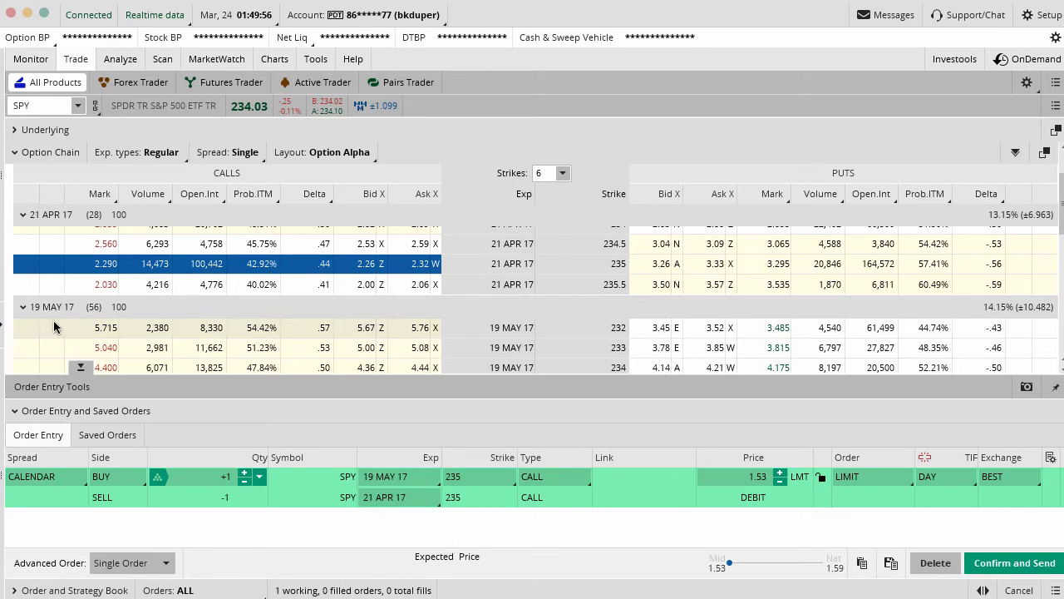
pyautogui.click(398, 479)
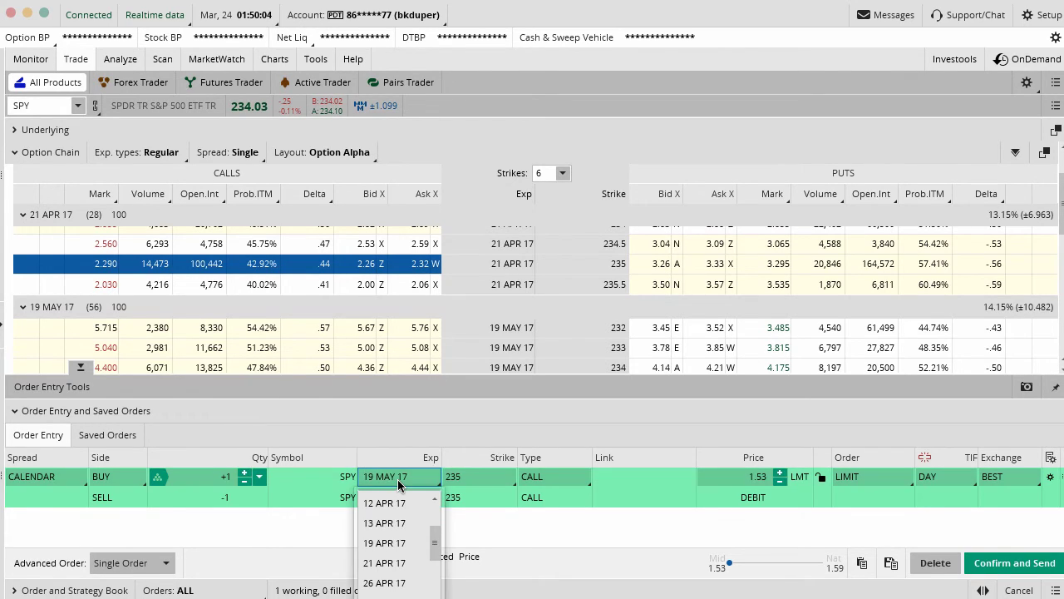
pyautogui.click(397, 522)
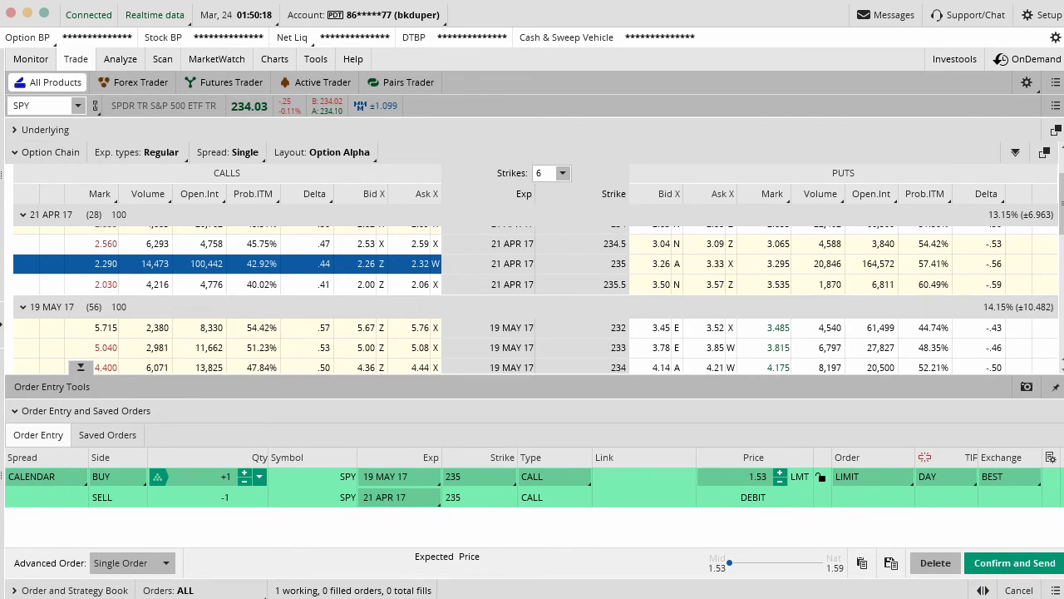
pyautogui.moveTo(360, 487); pyautogui.dragTo(471, 487)
pyautogui.moveTo(361, 509); pyautogui.dragTo(493, 508)
pyautogui.moveTo(778, 459)
pyautogui.mouseDown()
pyautogui.moveTo(727, 486)
pyautogui.moveTo(797, 478)
pyautogui.moveTo(764, 456)
pyautogui.mouseUp()
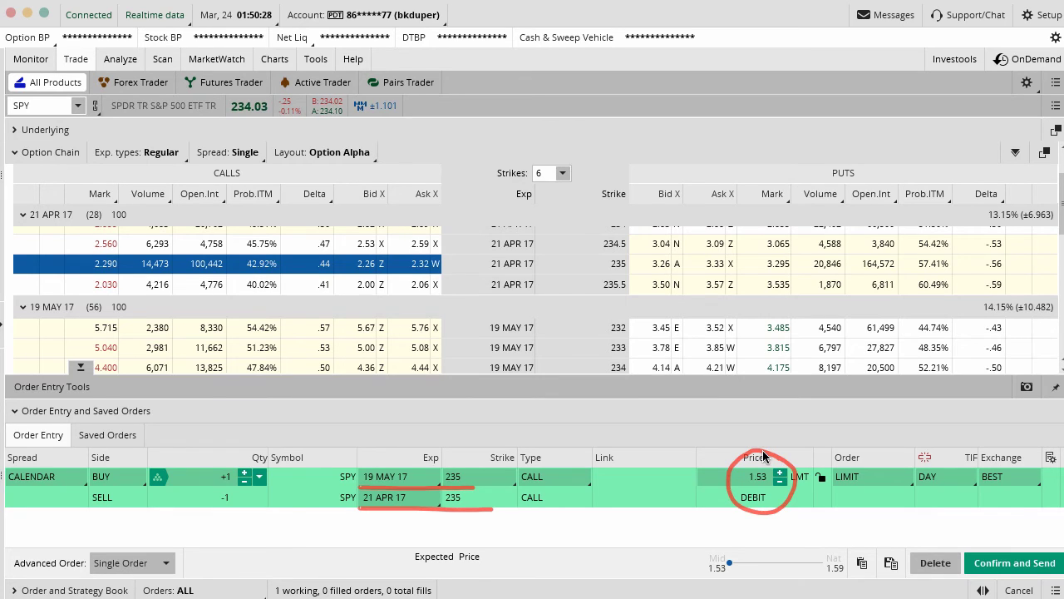
pyautogui.press('Escape')
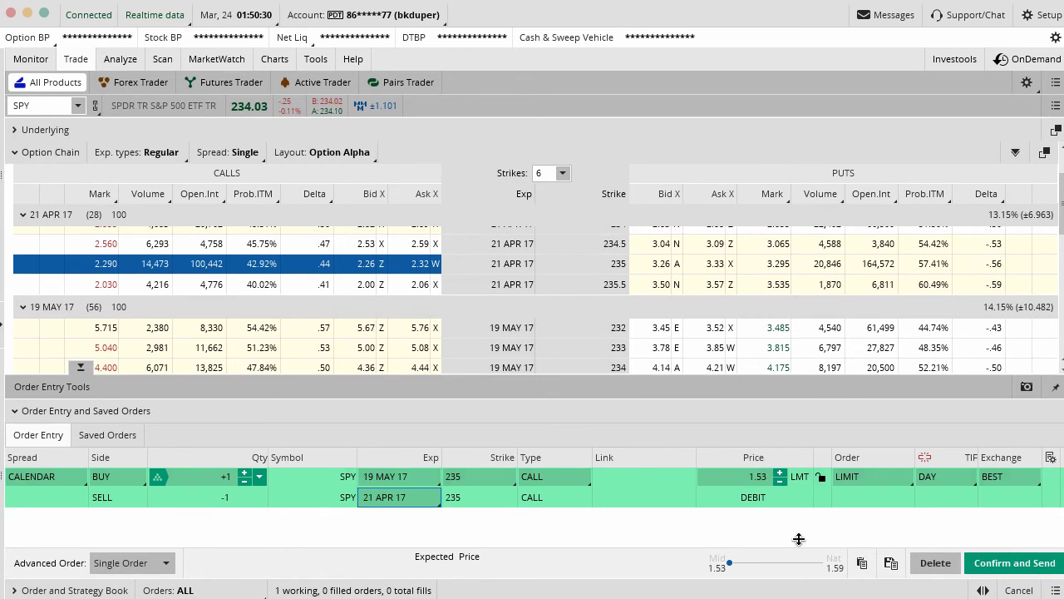
# Delete the calendar order and collapse the order entry panel to reveal the chain.
pyautogui.click(933, 563)
pyautogui.click(488, 406)
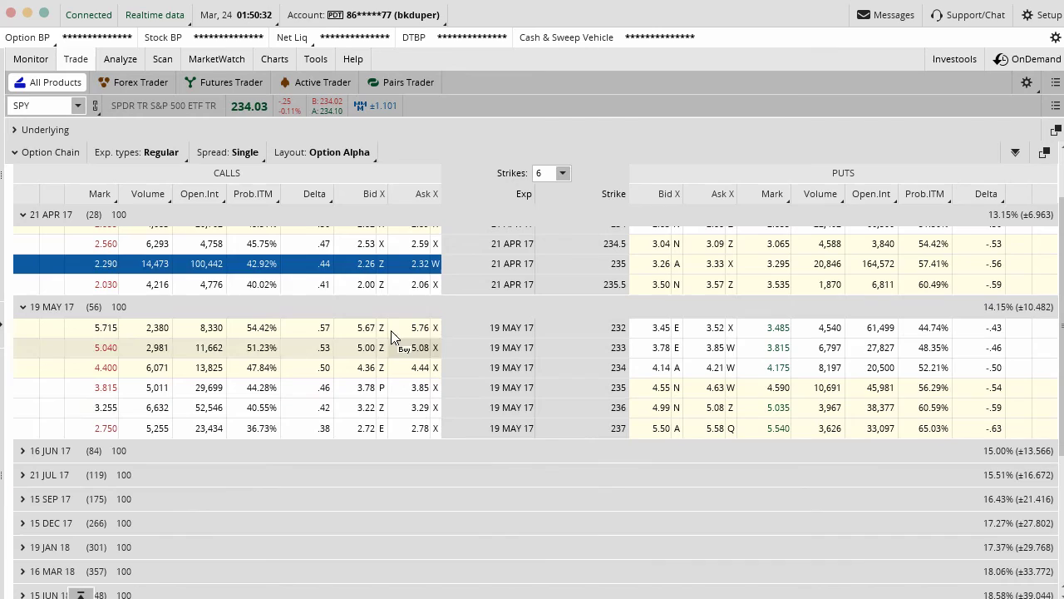
pyautogui.click(265, 265)
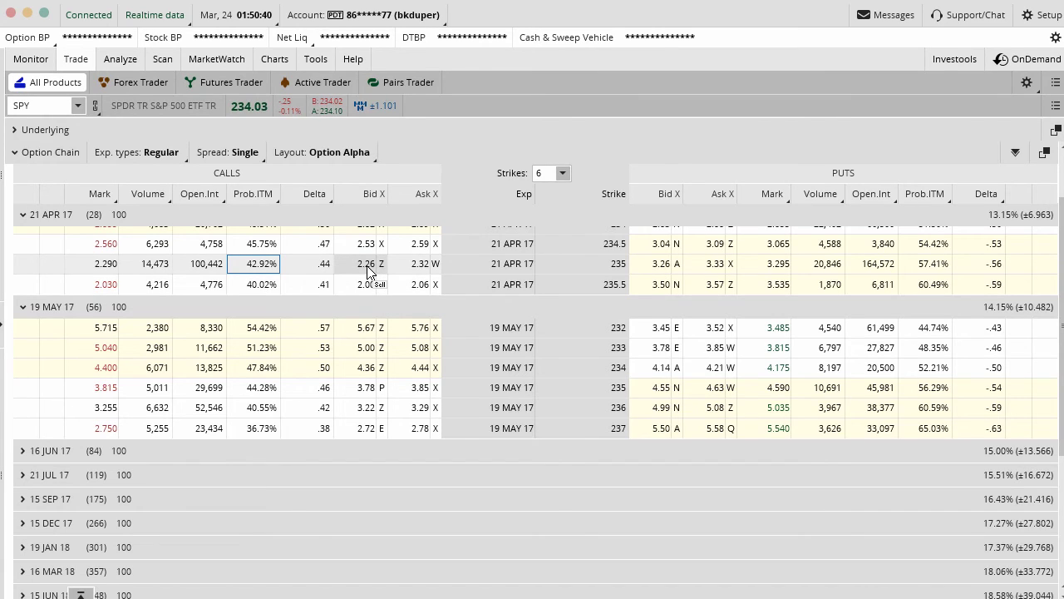
# Sell the 21 APR 17 235 call and buy the 19 MAY 17 235 call for a 1.53 debit.
pyautogui.press('ctrl')
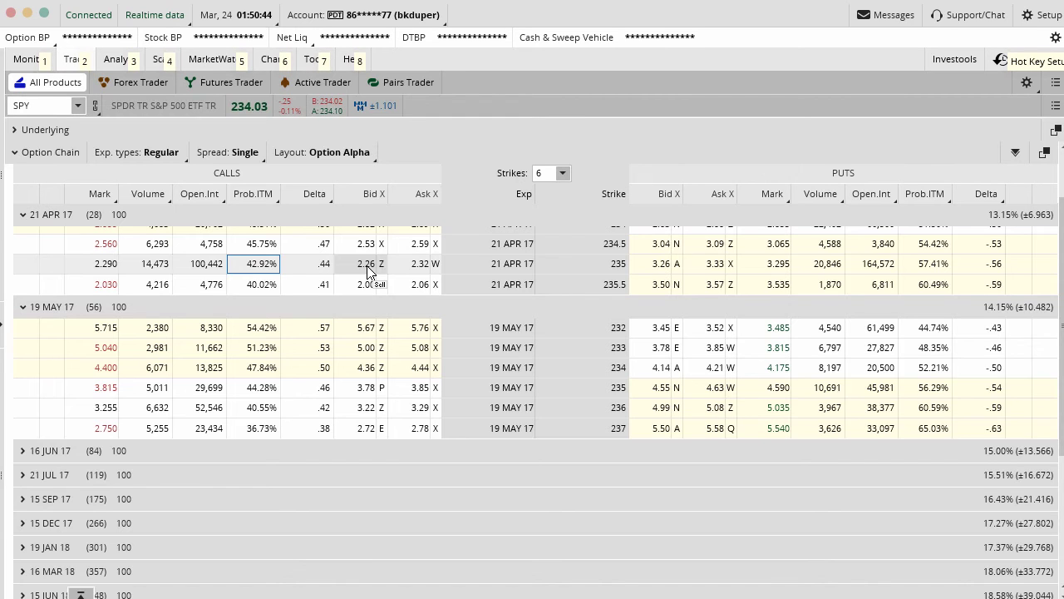
pyautogui.click(370, 271)
pyautogui.scroll(-1, 385, 319)
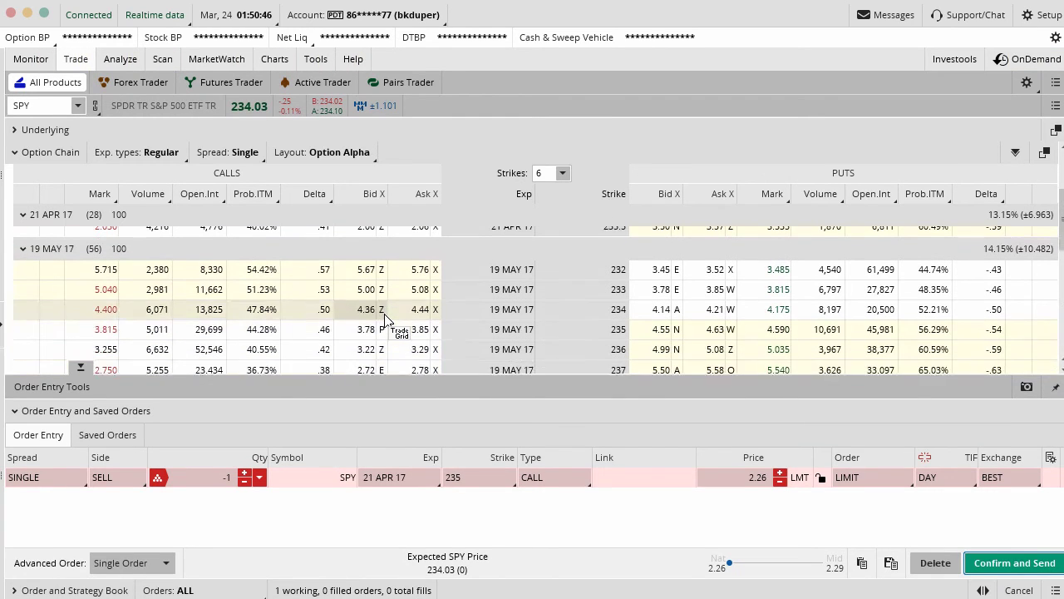
pyautogui.scroll(-1, 385, 318)
pyautogui.press('ctrl')
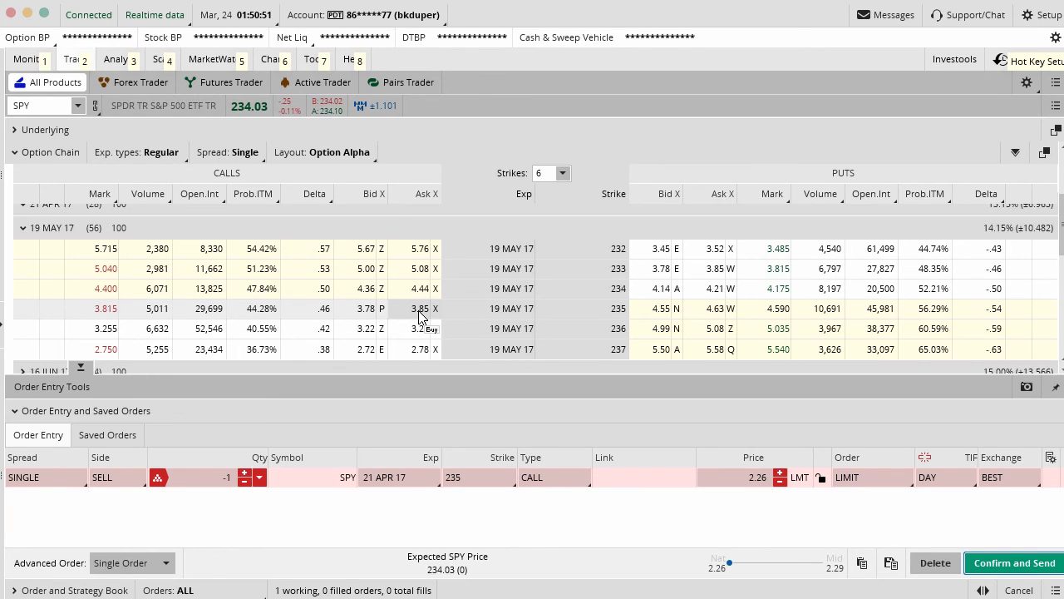
pyautogui.click(419, 309)
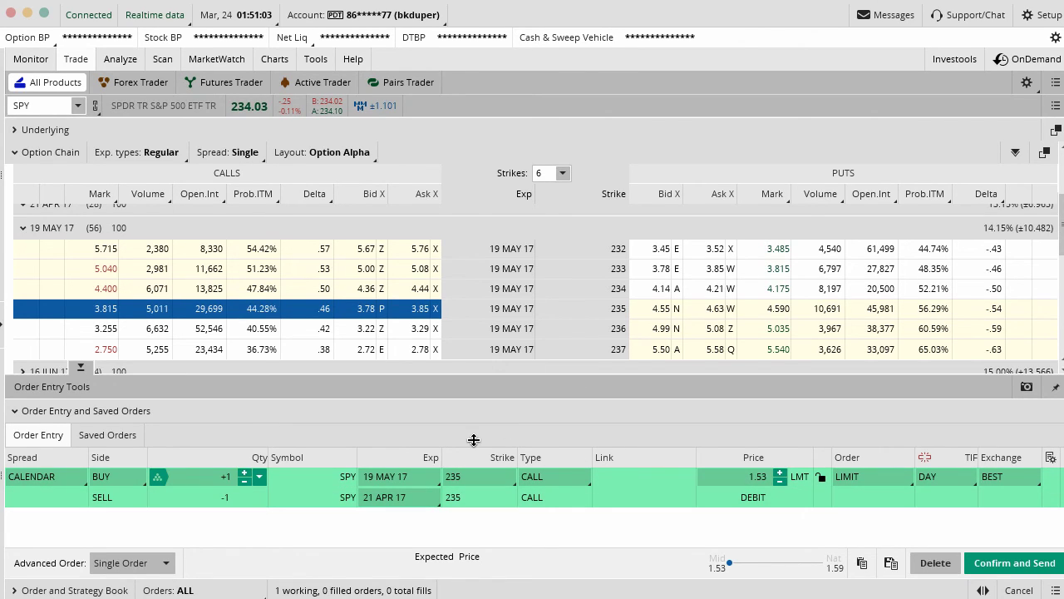
pyautogui.scroll(2, 459, 336)
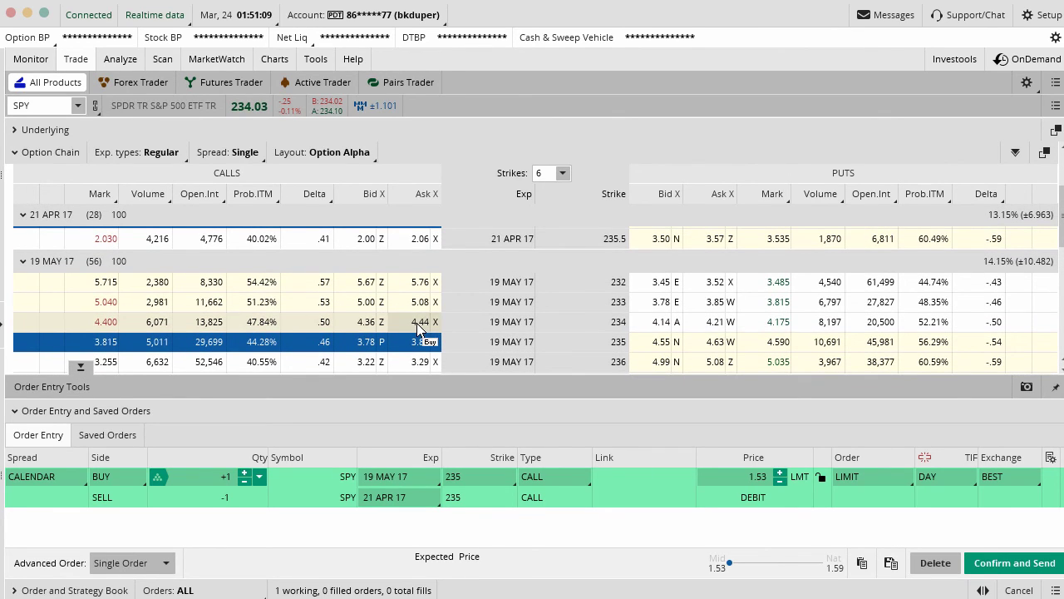
pyautogui.scroll(2, 419, 333)
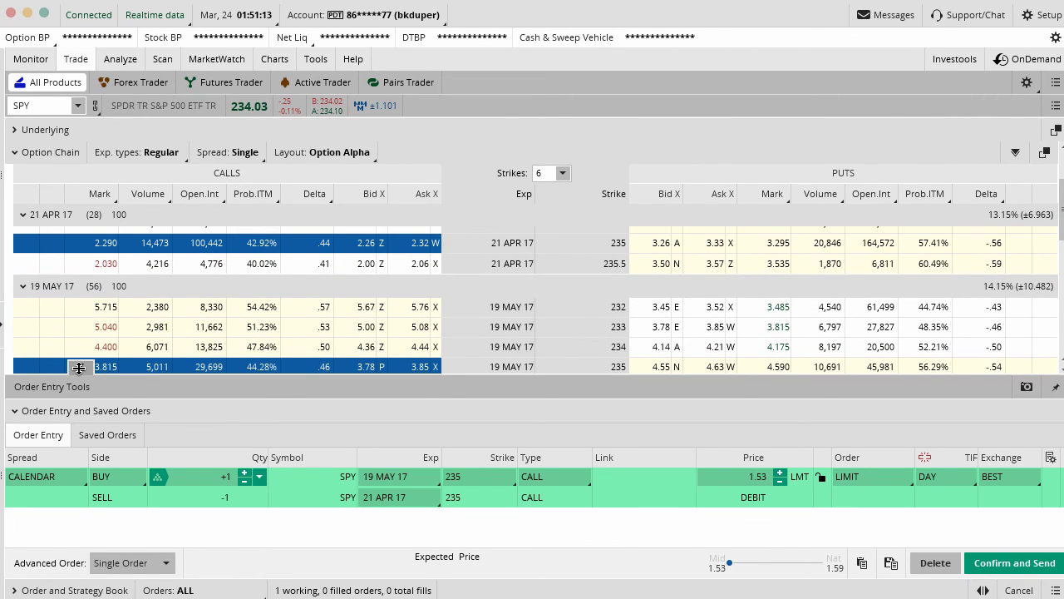
pyautogui.click(79, 368)
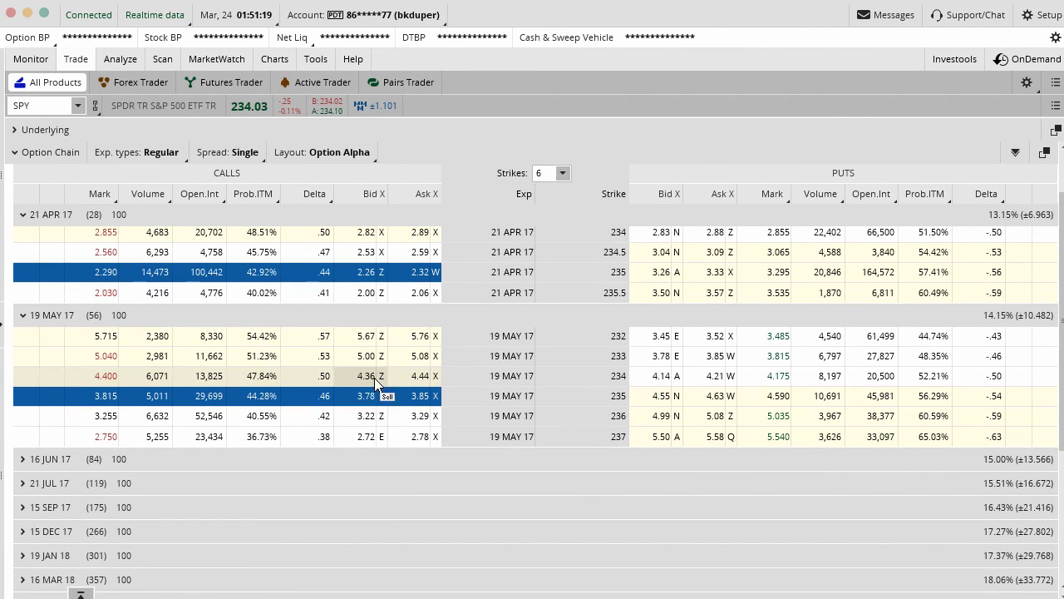
pyautogui.click(81, 593)
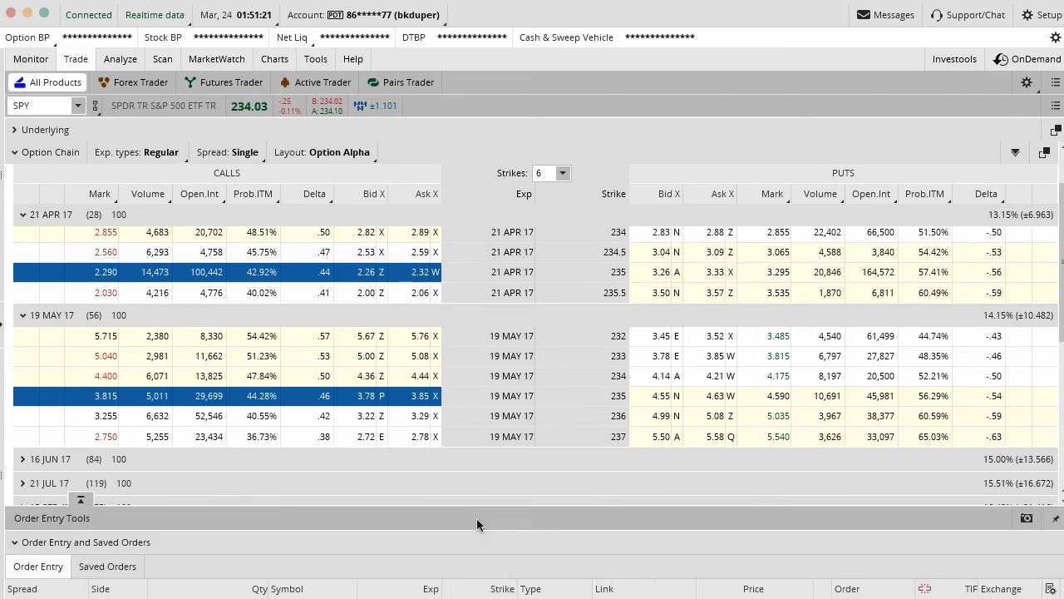